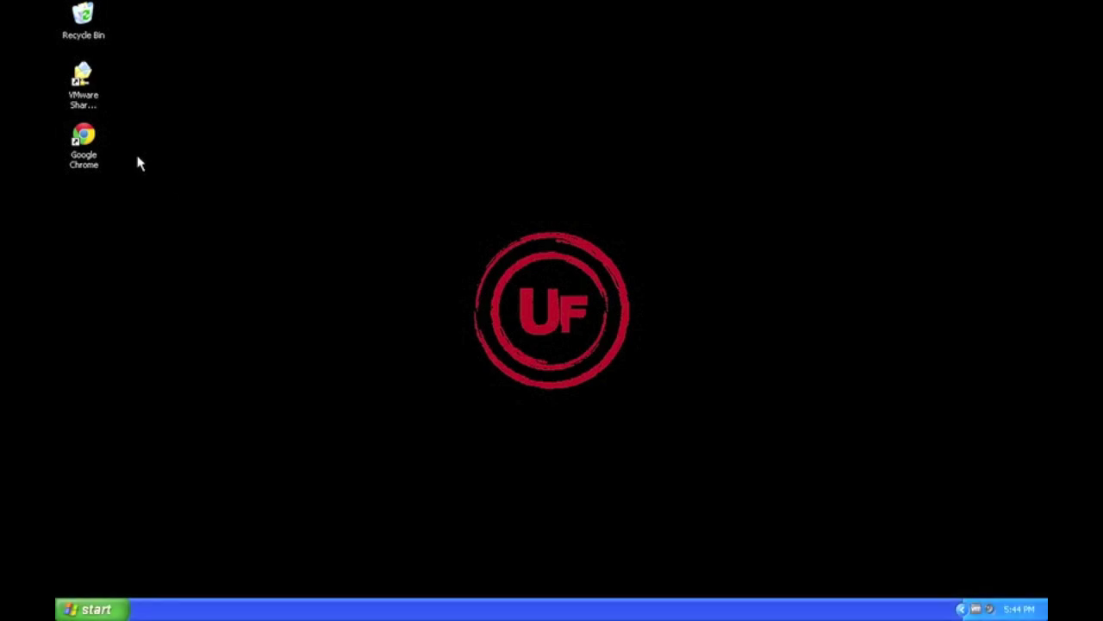
Step: Launch Google Chrome from its desktop icon
double_click(87, 136)
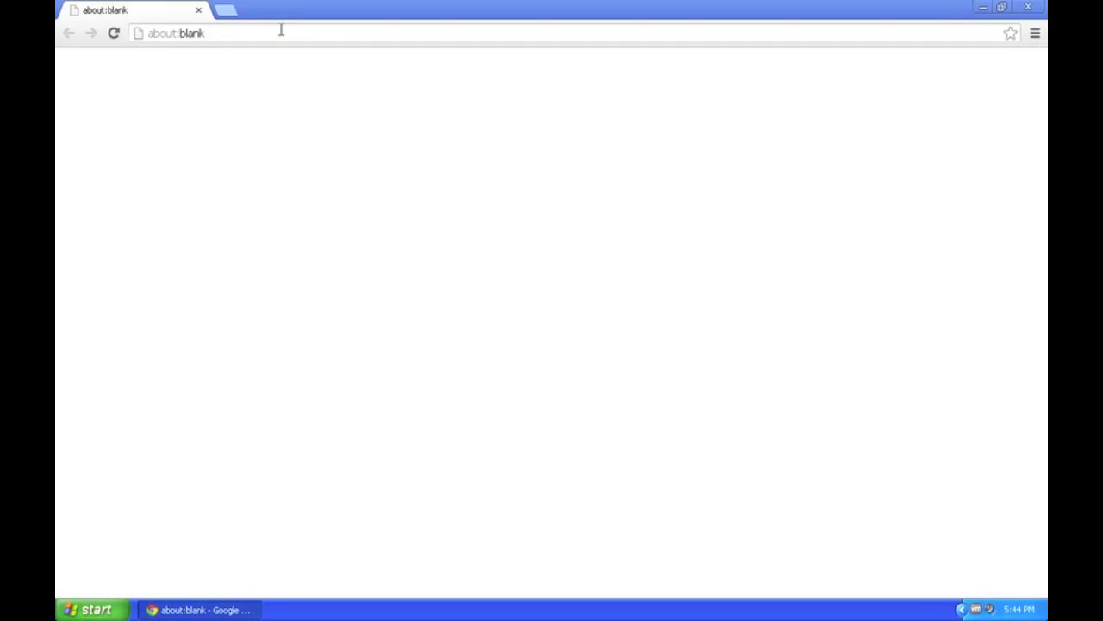
Step: Go from FxPro's Forex Trading page to Desktop Apps downloads and scroll to MT4 Client Terminal
click(266, 33)
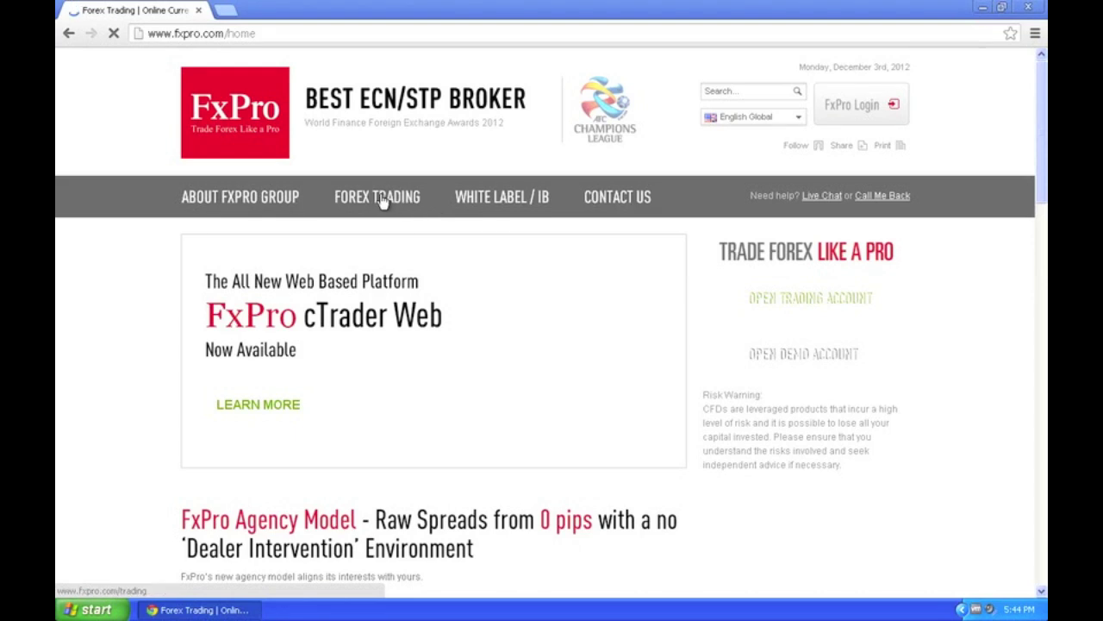
click(382, 199)
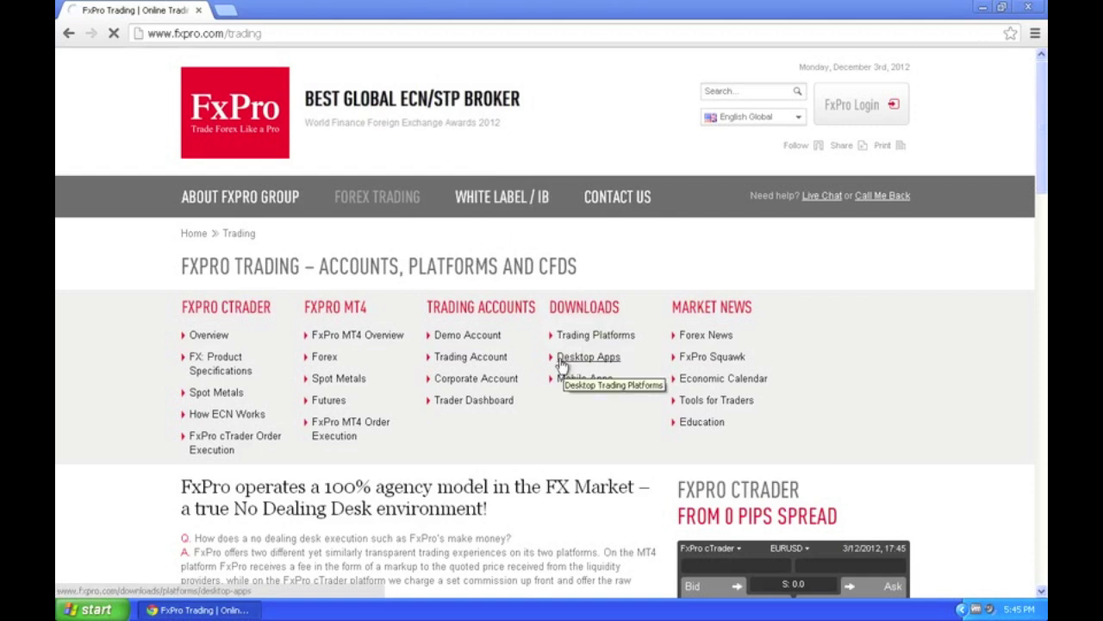
click(589, 357)
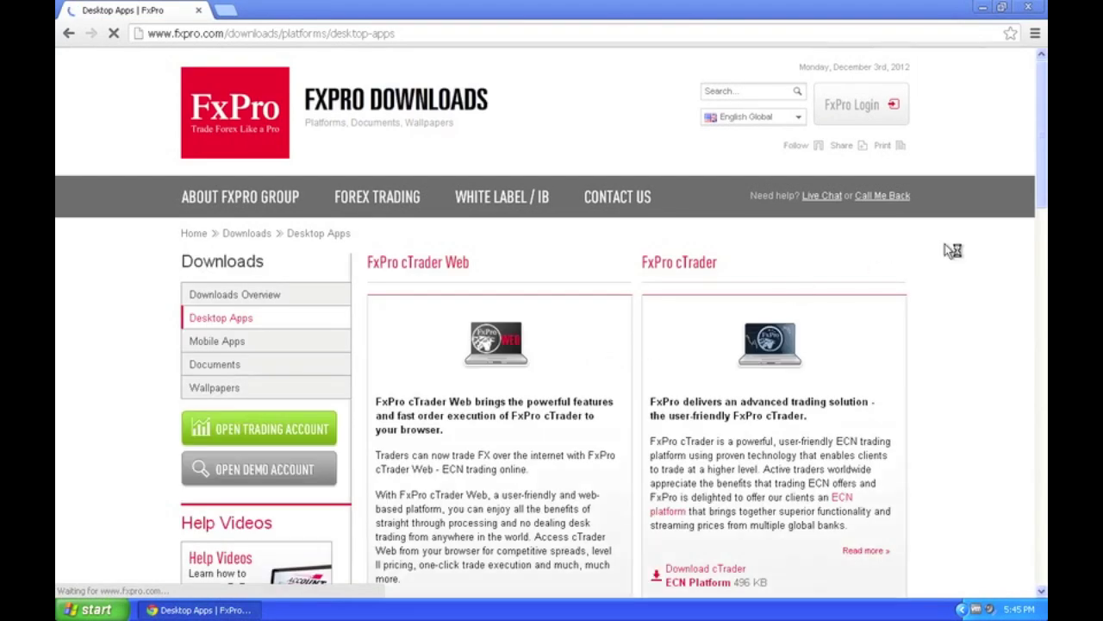
drag(1043, 172, 1041, 296)
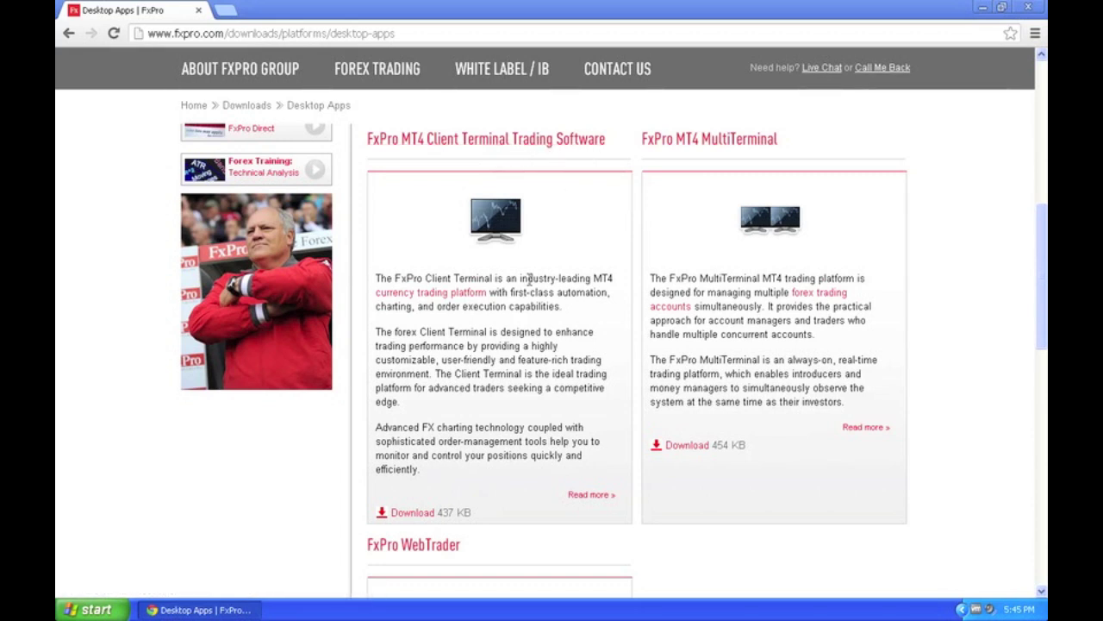
Step: Download the 437 KB MT4 Client Terminal installer fxpro4setup.exe to the Desktop
click(408, 512)
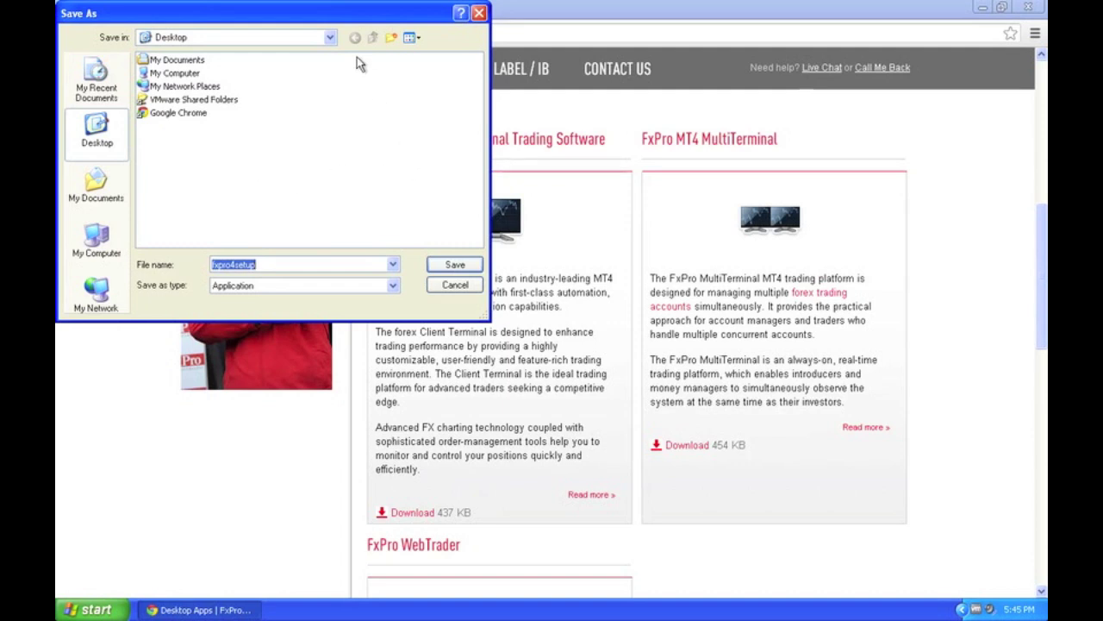
drag(341, 18, 341, 67)
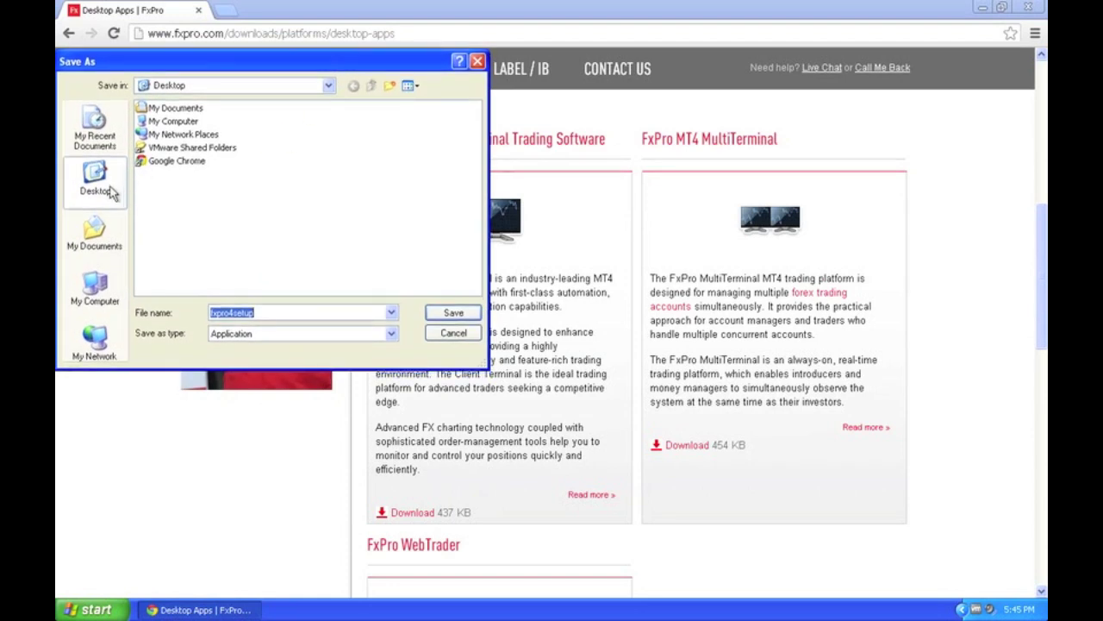
click(453, 313)
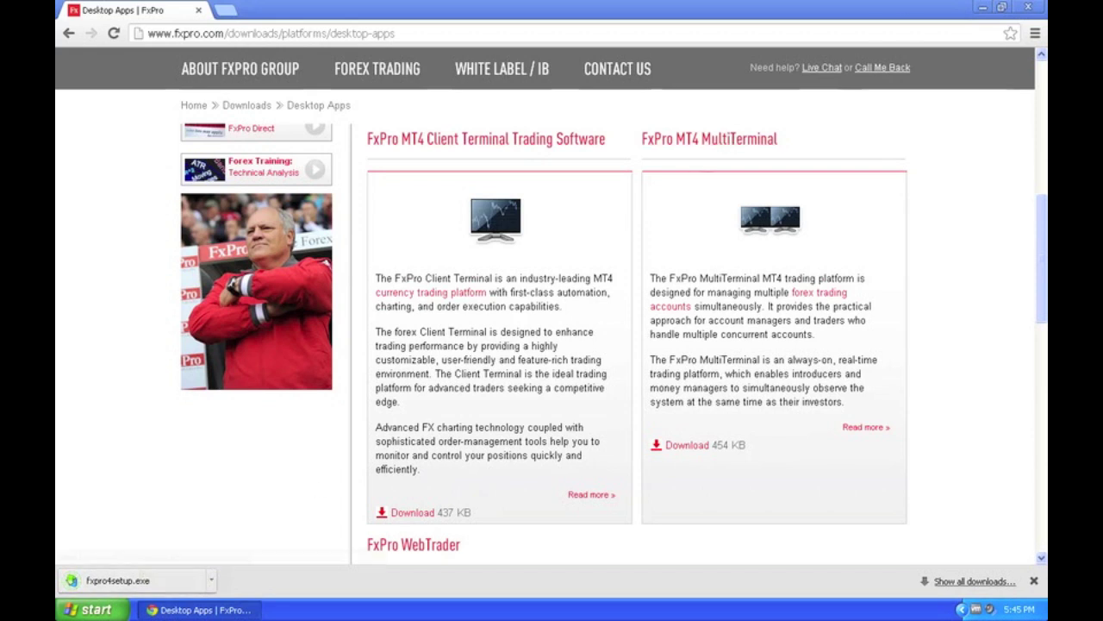
Step: Close Chrome, then install FxPro MetaTrader 4 from fxpro4setup into the existing default folder
click(1028, 7)
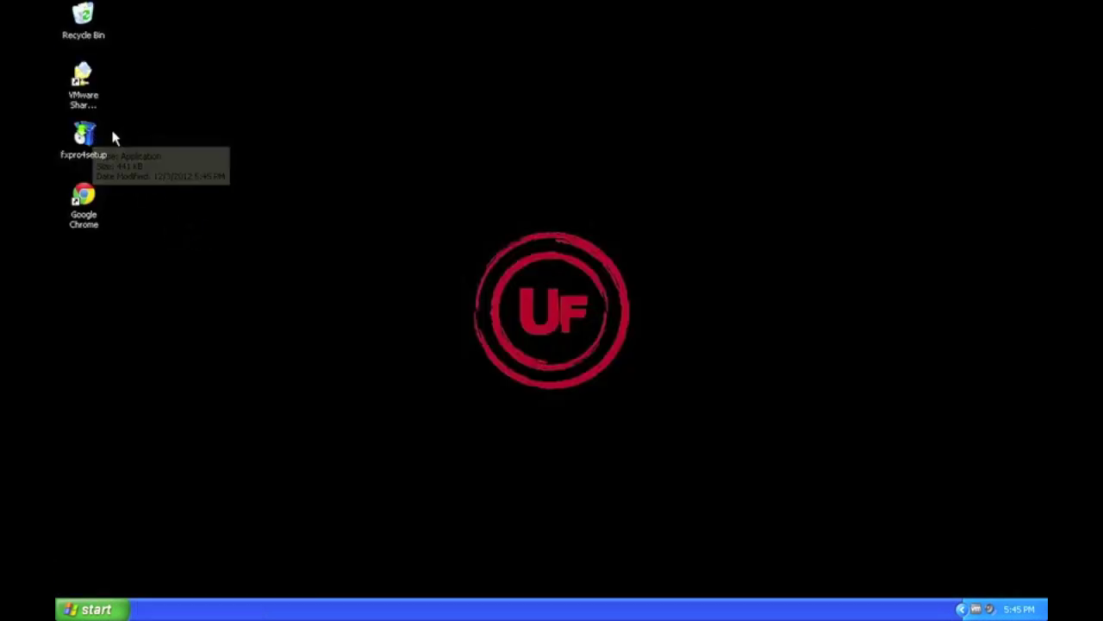
double_click(87, 136)
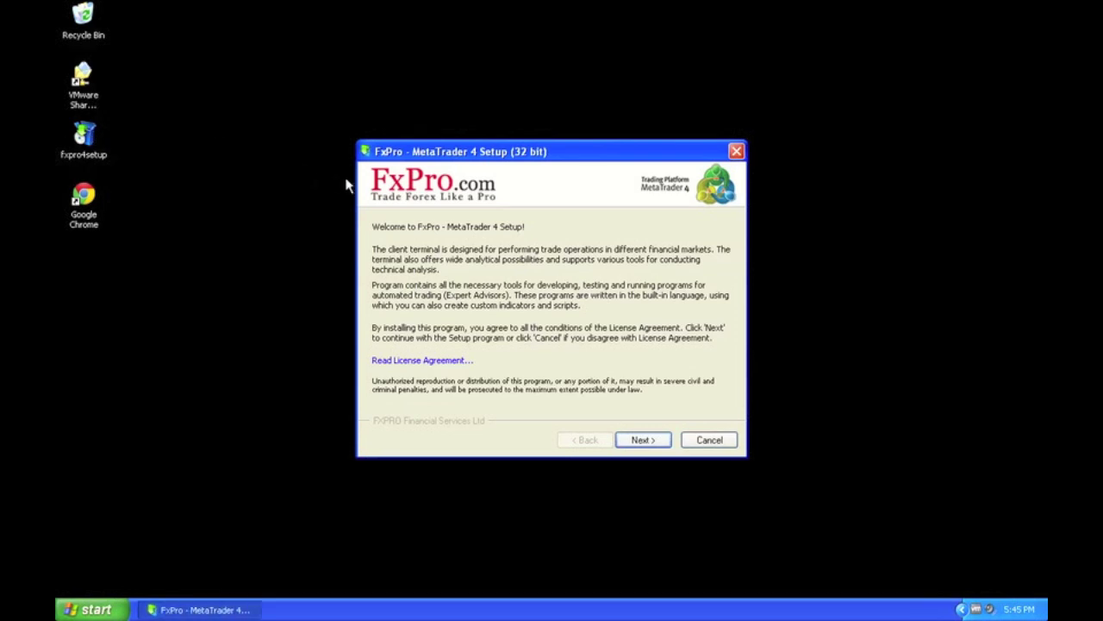
click(643, 439)
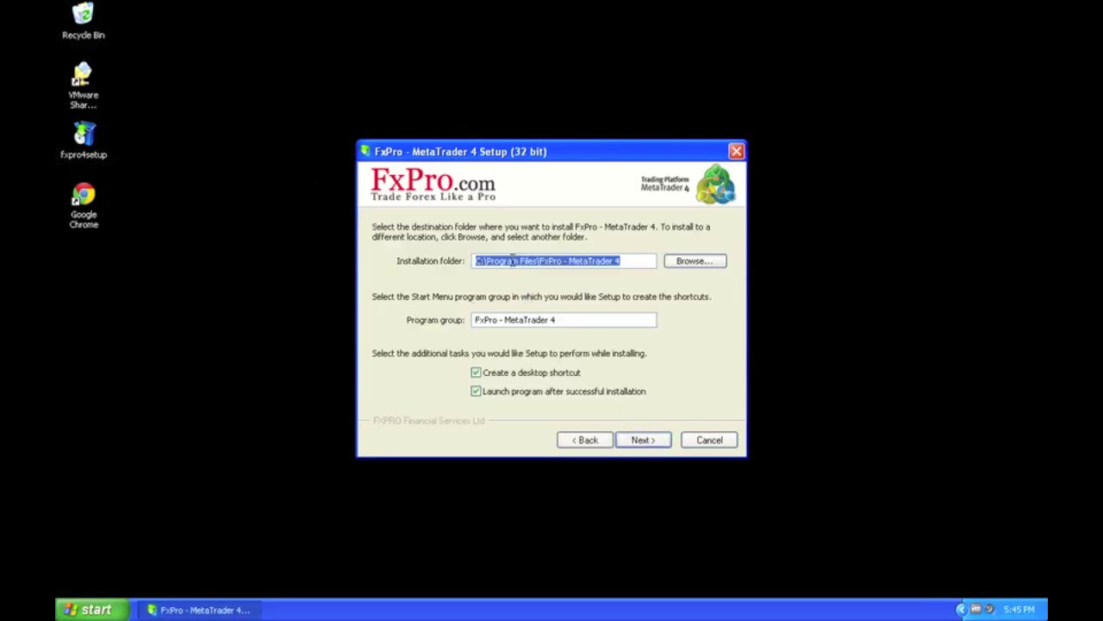
click(631, 442)
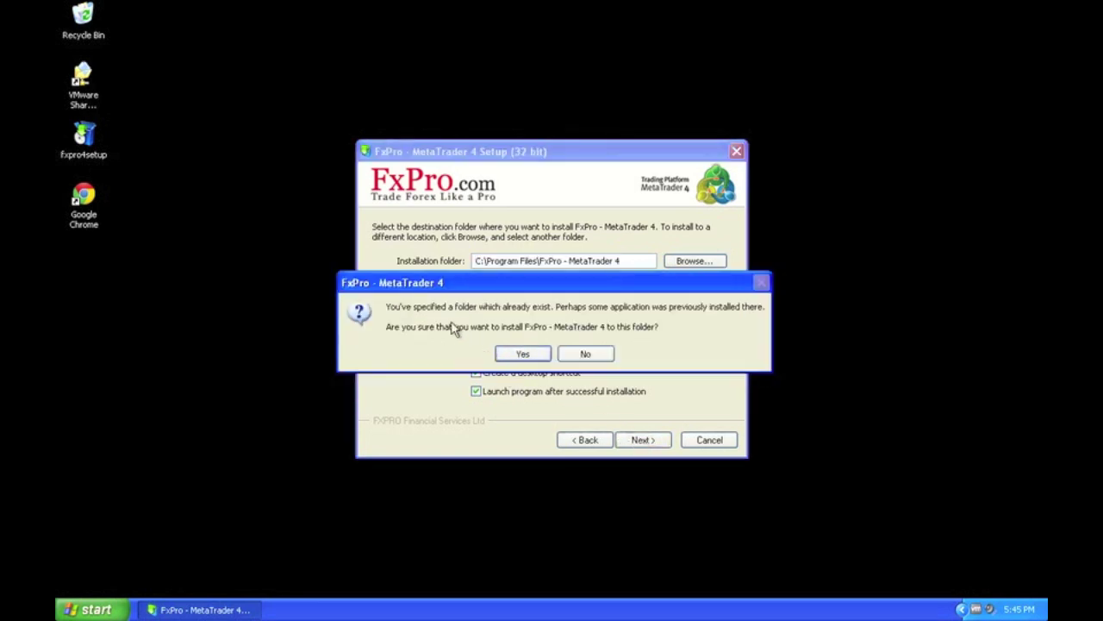
click(521, 356)
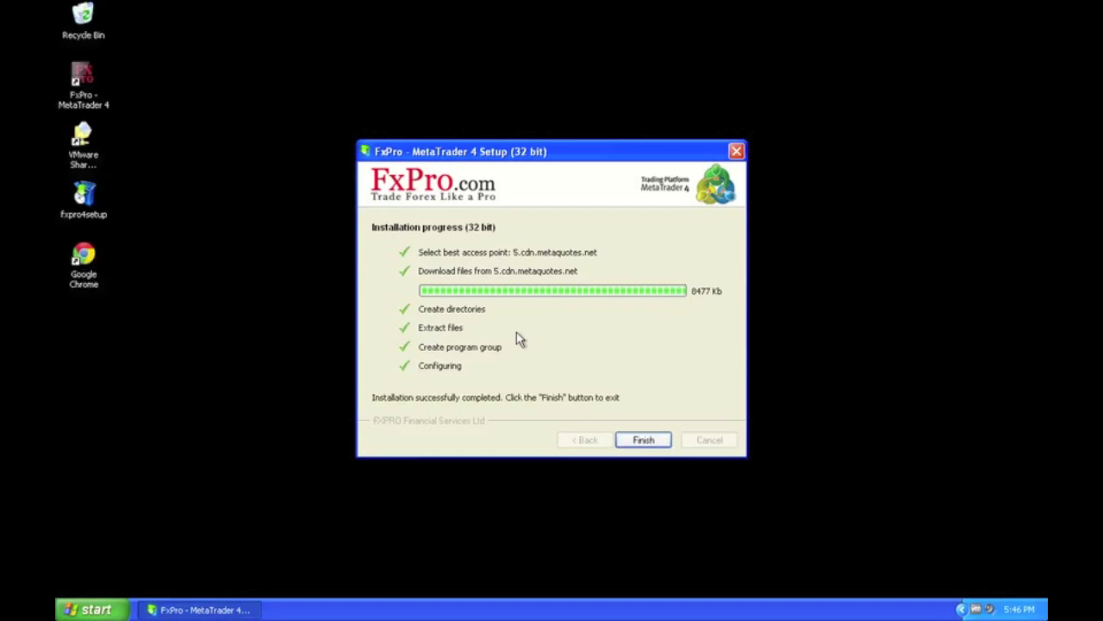
click(641, 441)
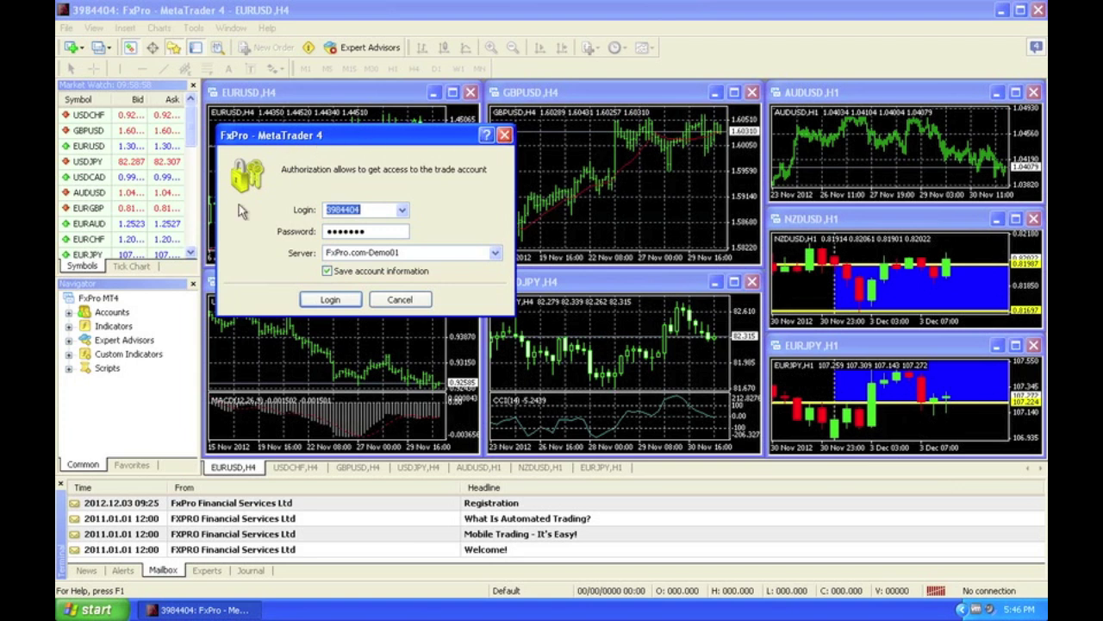
Step: Dismiss the account login prompt and open the File menu
click(505, 136)
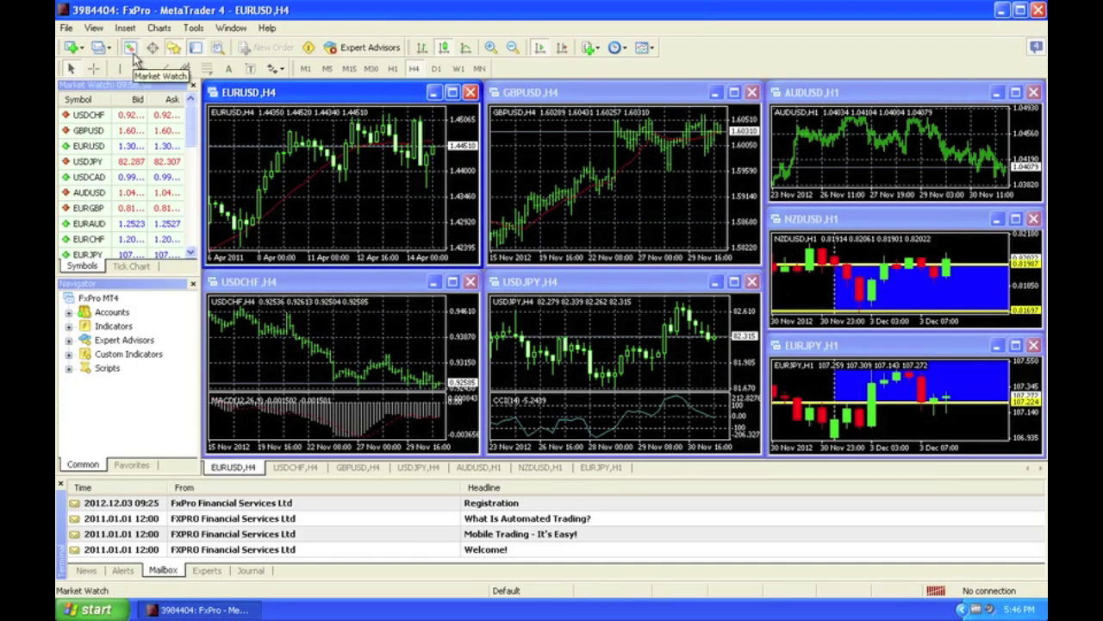
click(66, 28)
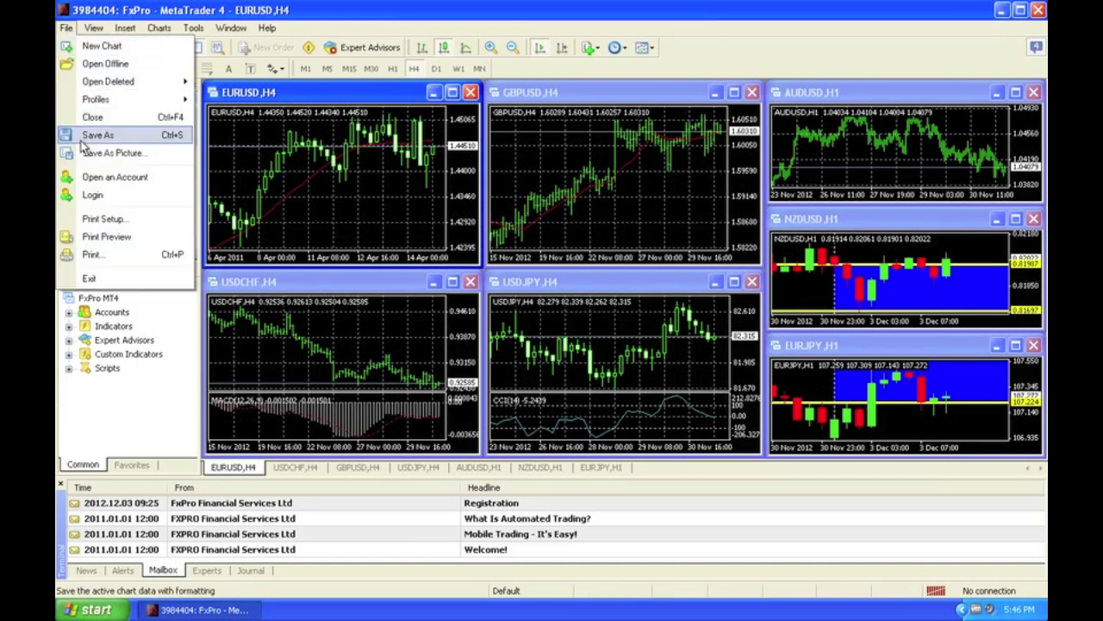
Step: Register a Demo-USD account (50000 deposit, 1:500 leverage, newsletters) on FxProcom-Demo01
click(105, 178)
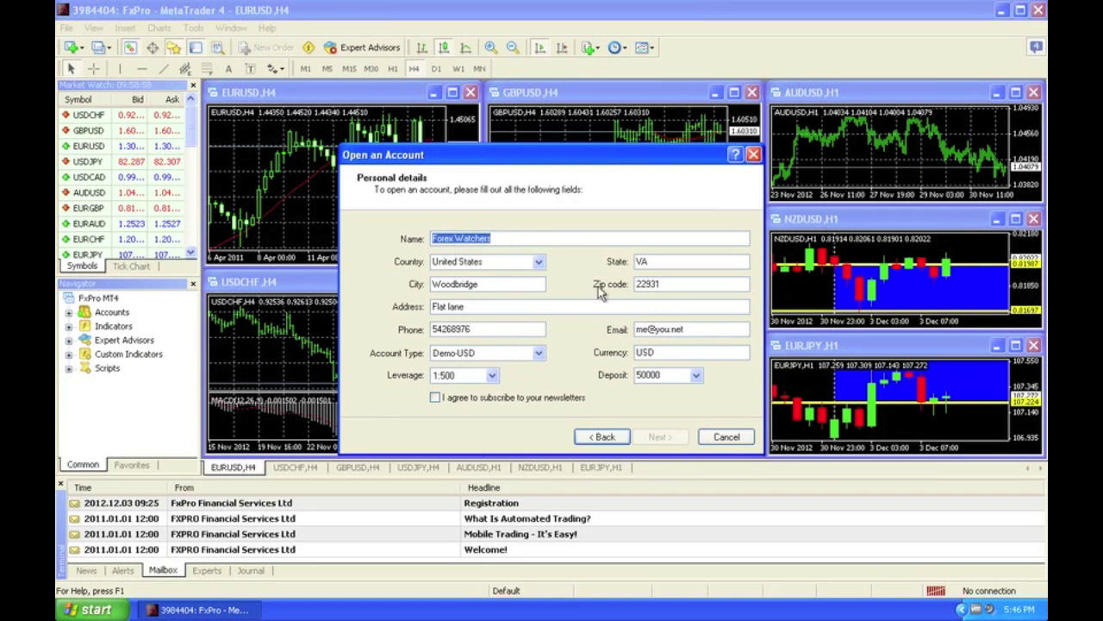
click(436, 398)
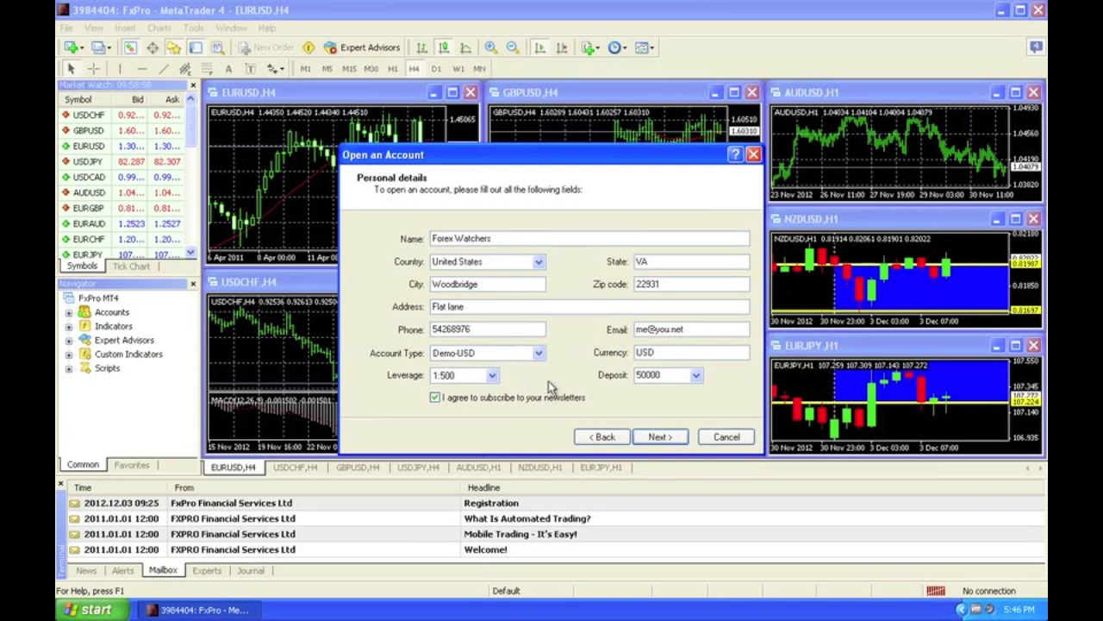
click(659, 438)
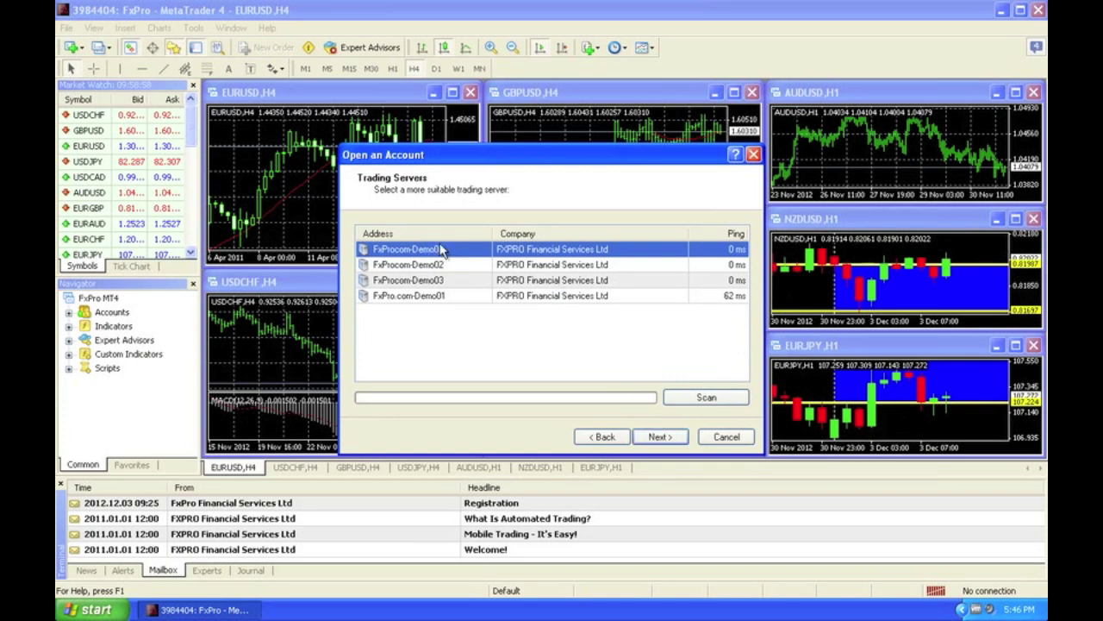
click(653, 437)
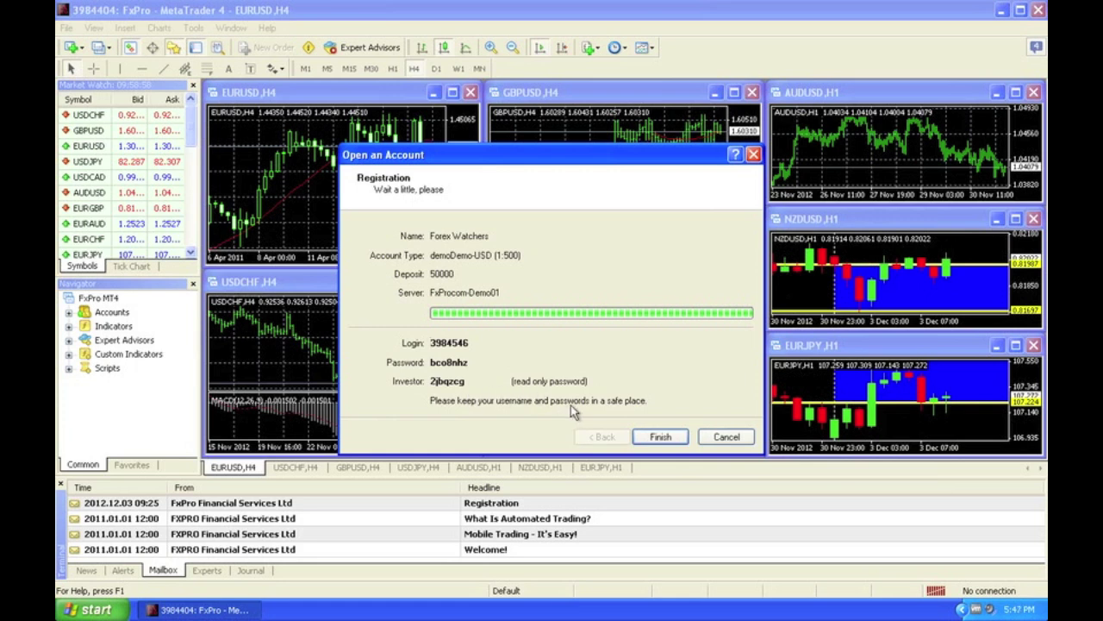
click(660, 436)
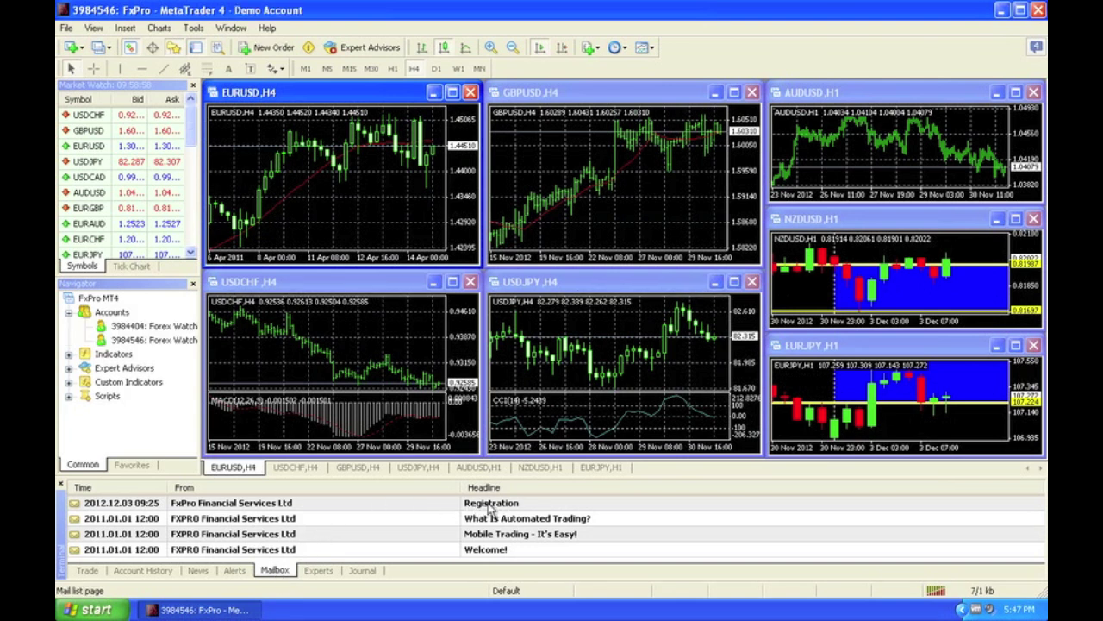
Step: Read the Registration mail's demo login details in the Mailbox, then close the message
double_click(490, 504)
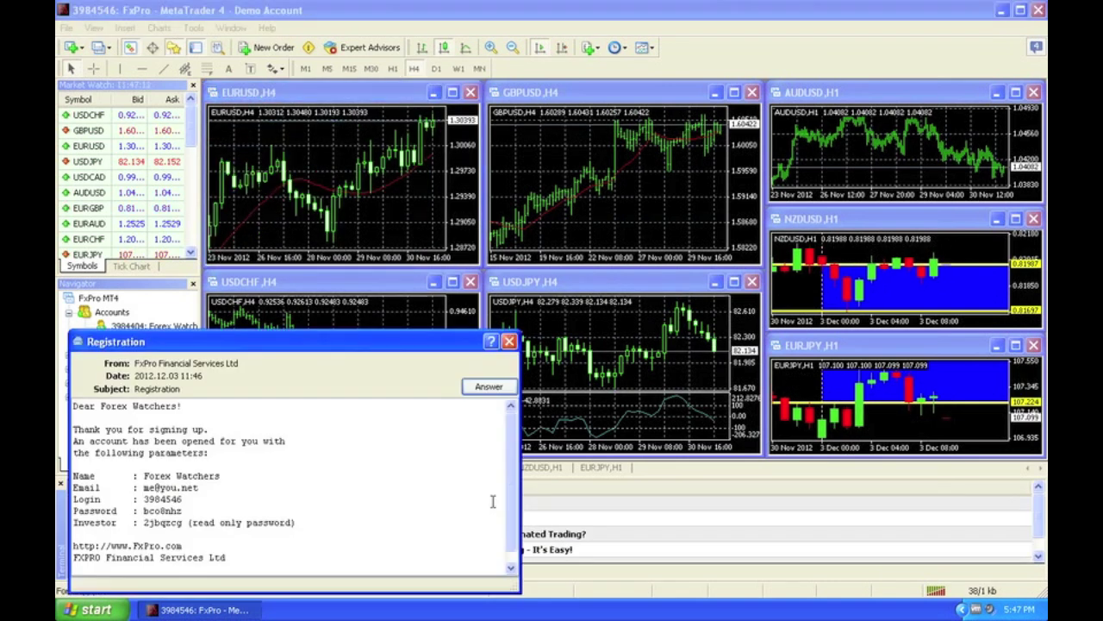
drag(90, 475, 255, 532)
click(263, 525)
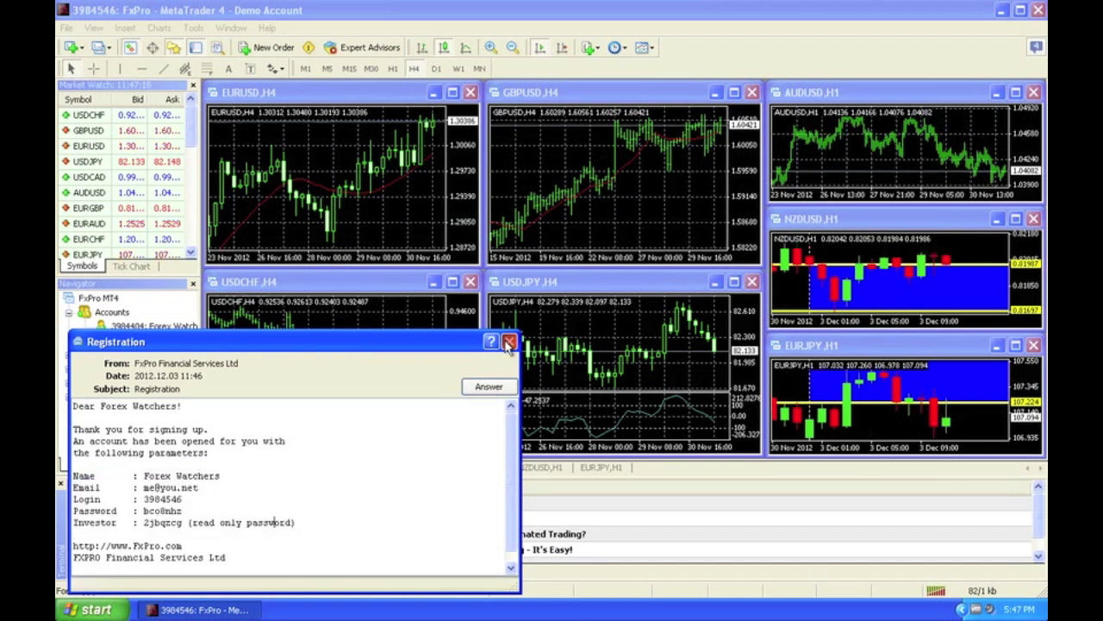
key(Escape)
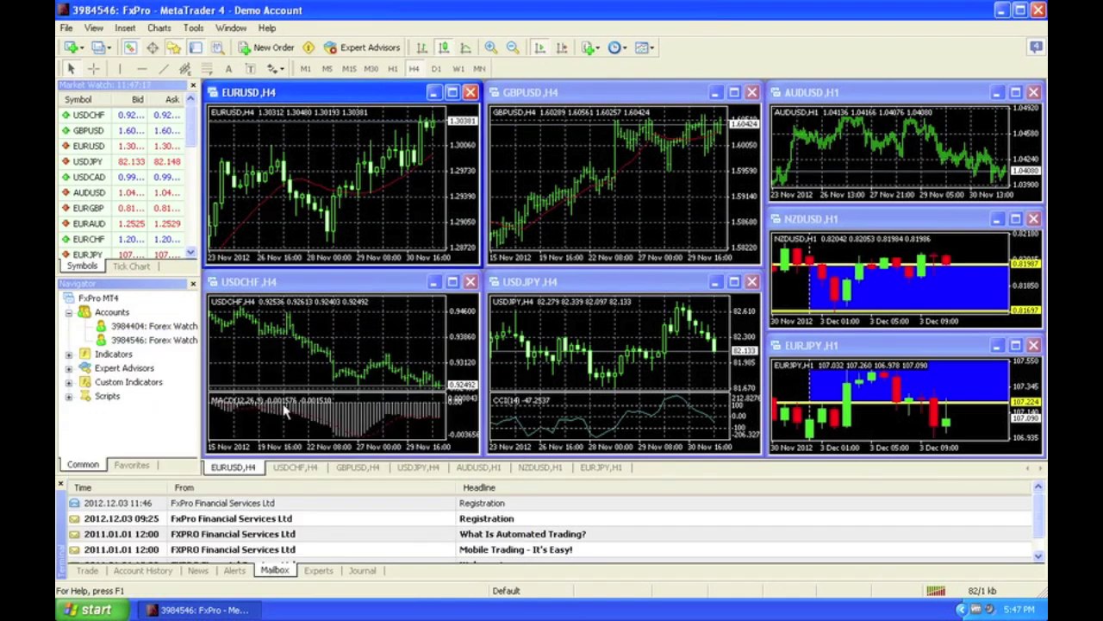
Step: Close the Terminal, Navigator and Market Watch panels
click(63, 488)
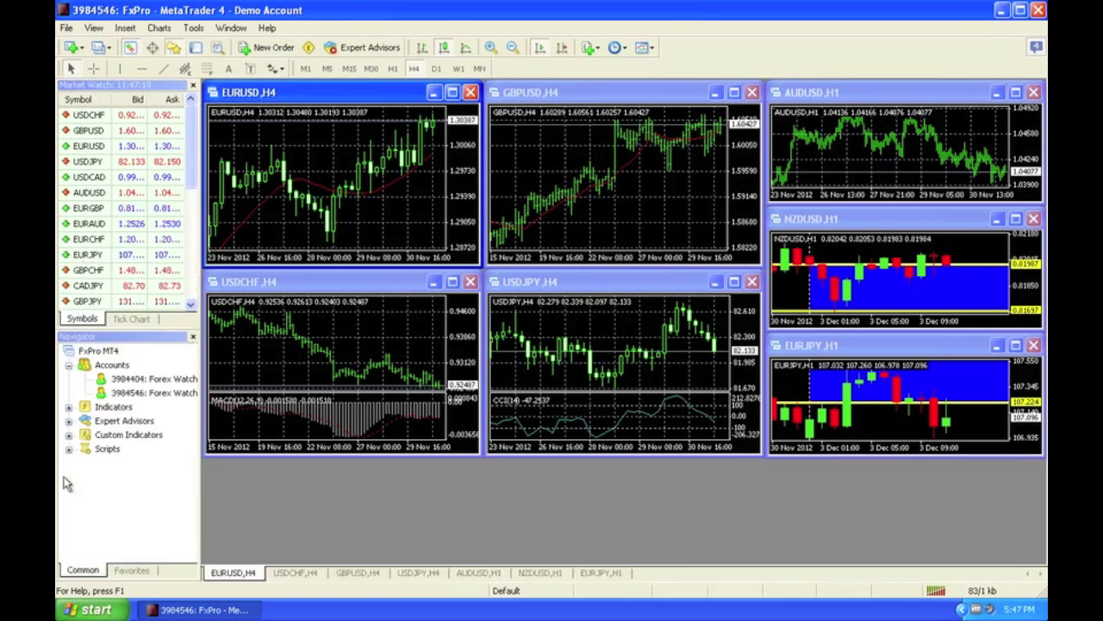
click(193, 337)
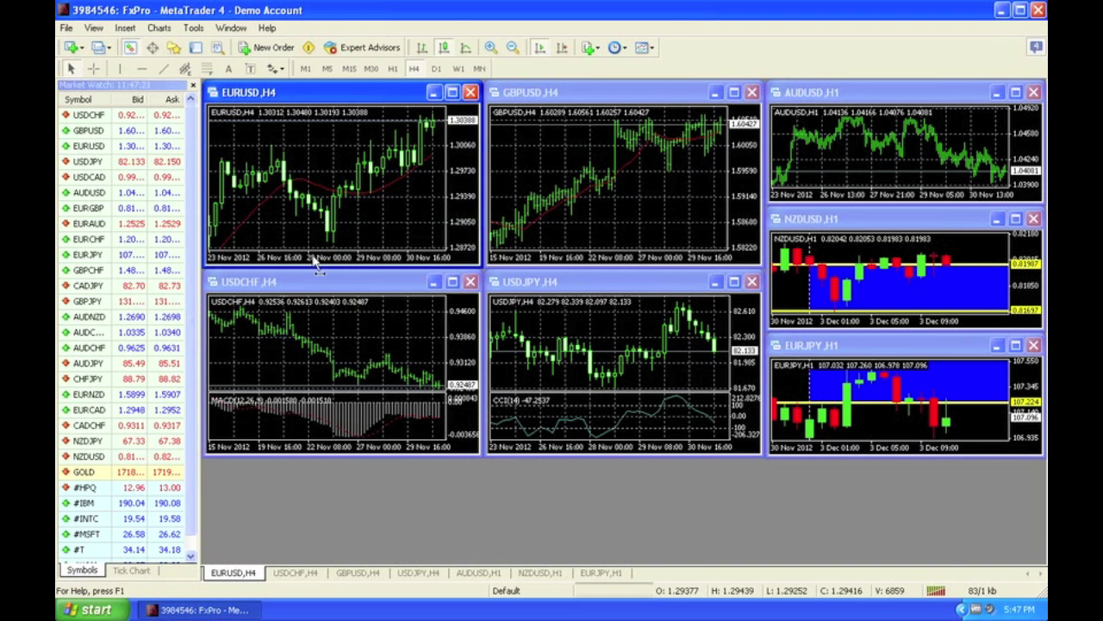
click(193, 87)
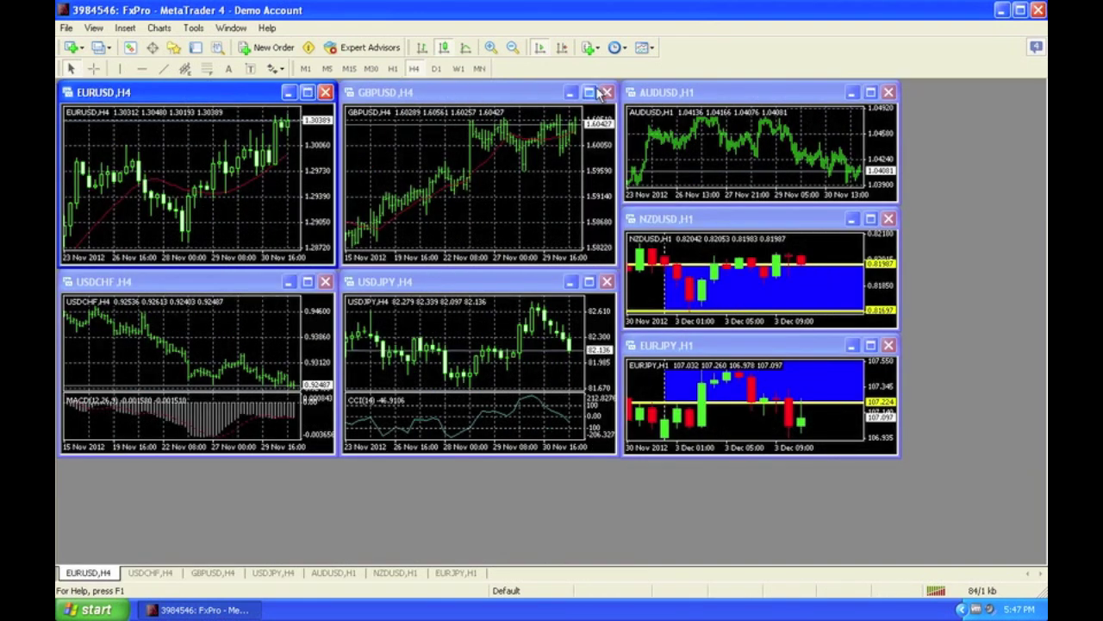
Step: Close the GBPUSD, USDCHF, USDJPY, AUDUSD, NZDUSD and EURJPY charts, then maximize EURUSD,H4
click(607, 92)
click(326, 283)
click(607, 281)
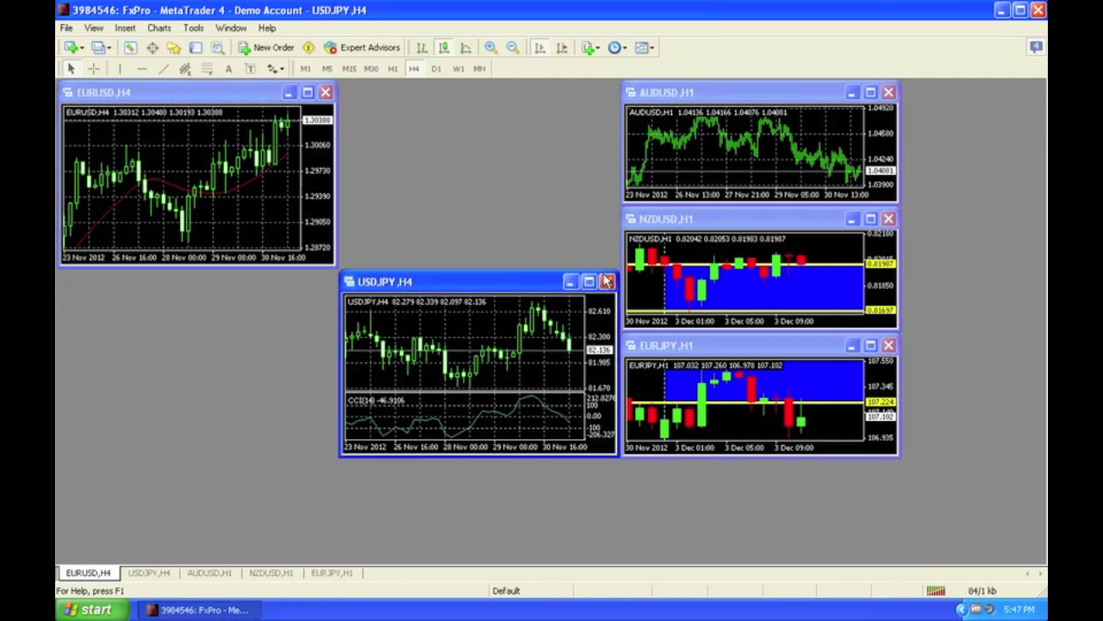
click(888, 93)
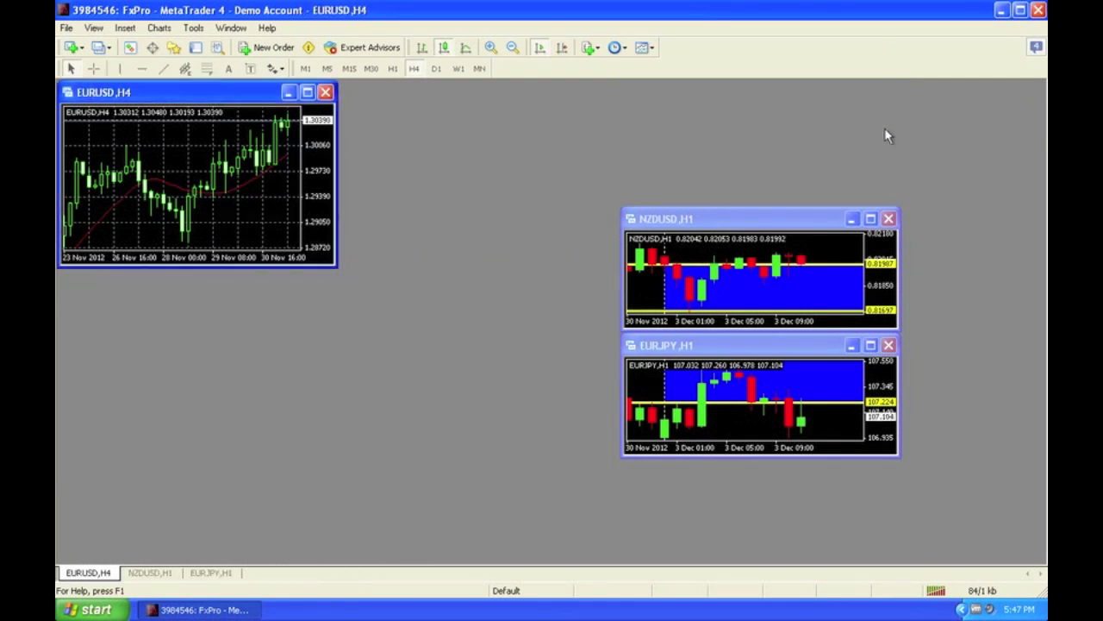
click(888, 218)
click(887, 345)
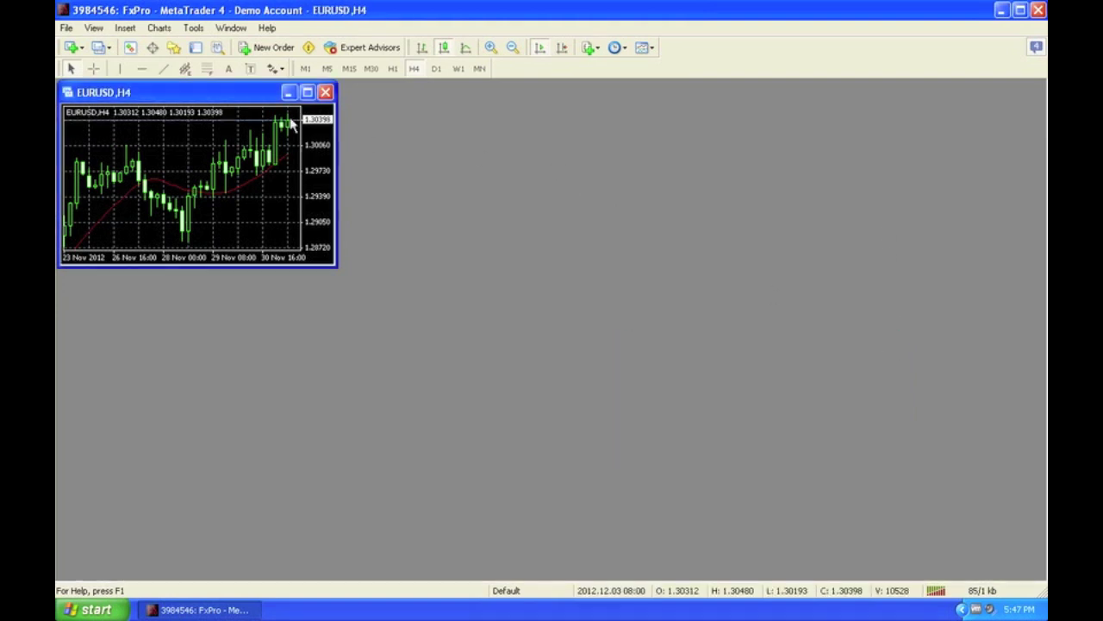
double_click(217, 93)
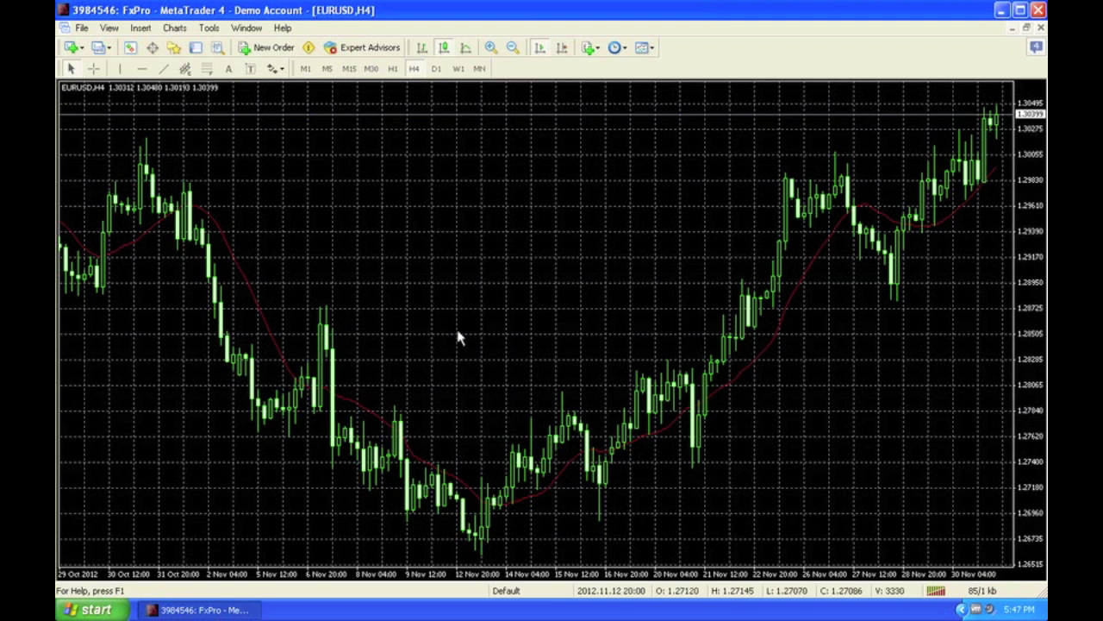